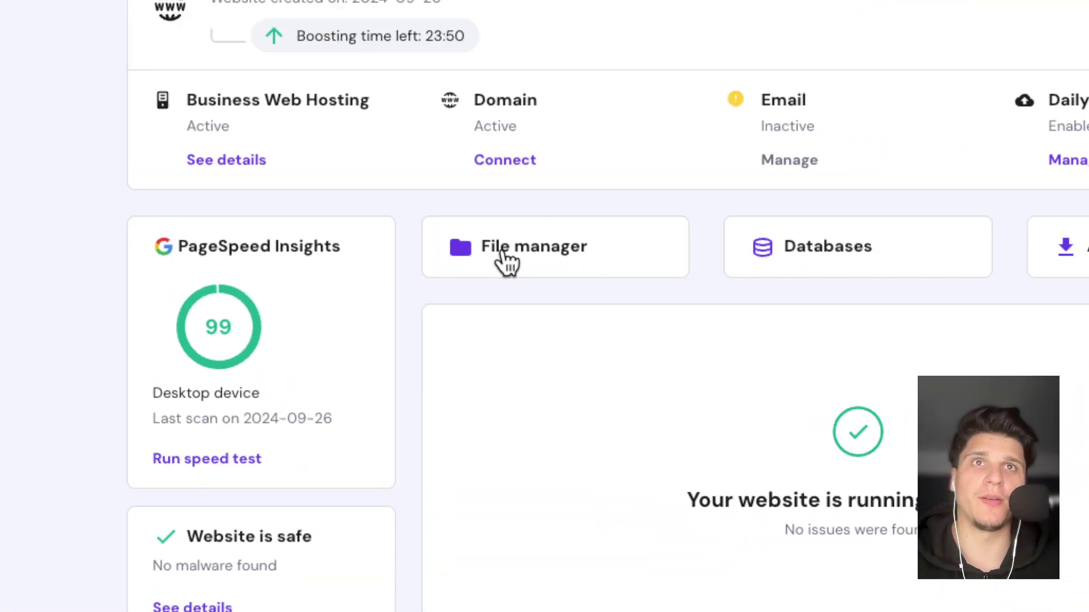
- Launch the website's File manager from the hPanel dashboard card
click(502, 252)
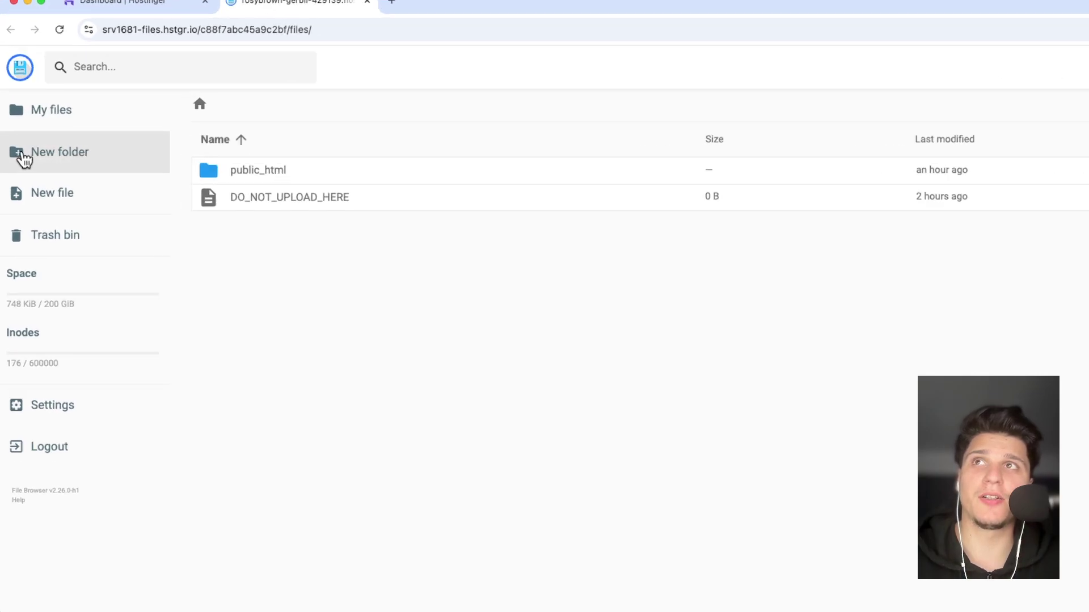
- Add a new folder named 'new site' from the sidebar
click(23, 158)
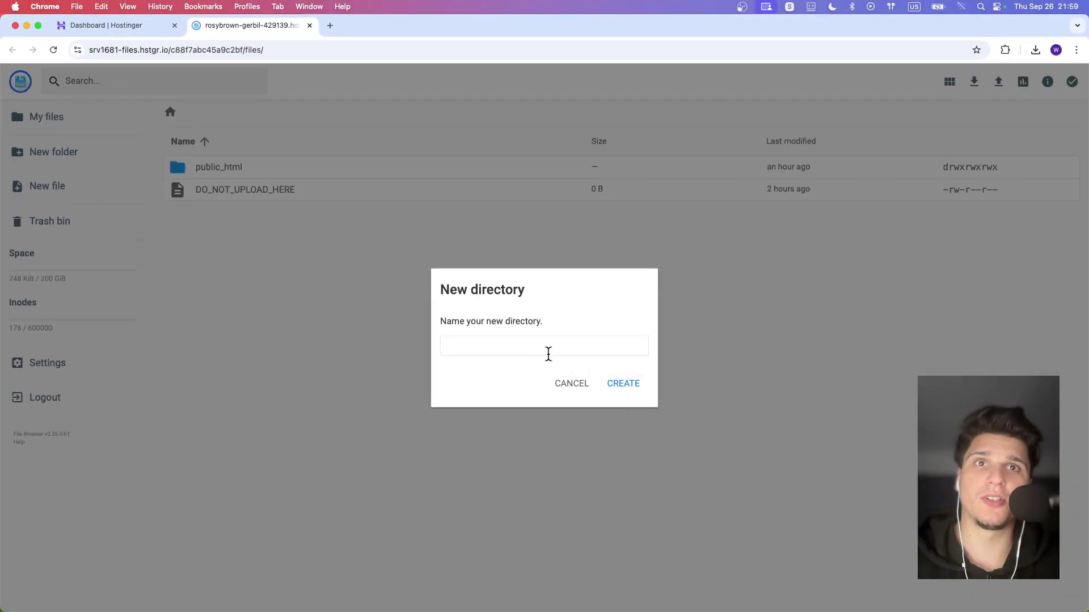
click(546, 351)
text(new si)
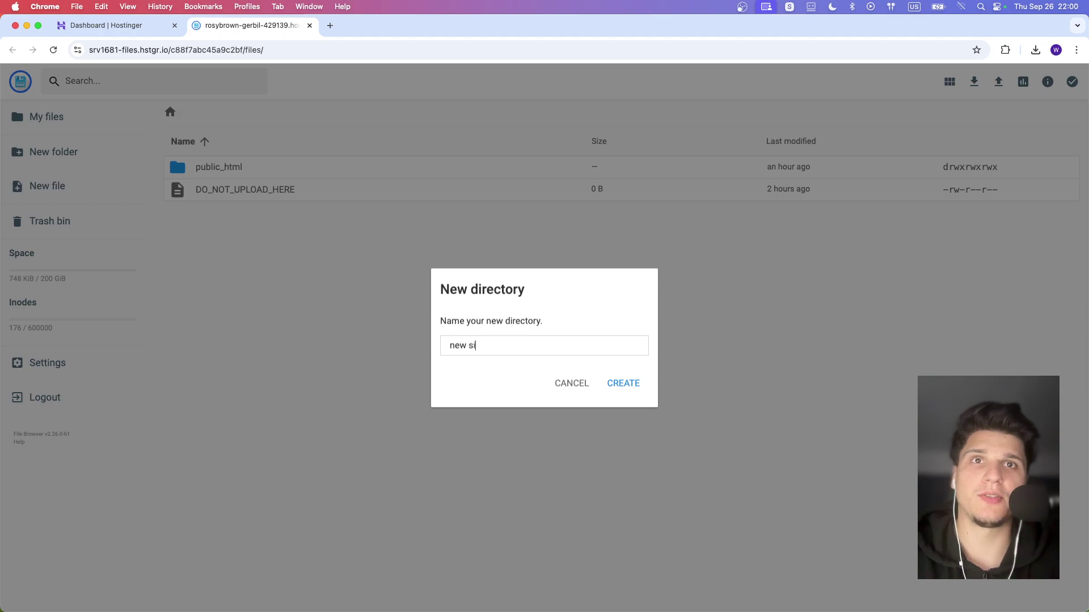
text(te)
click(616, 383)
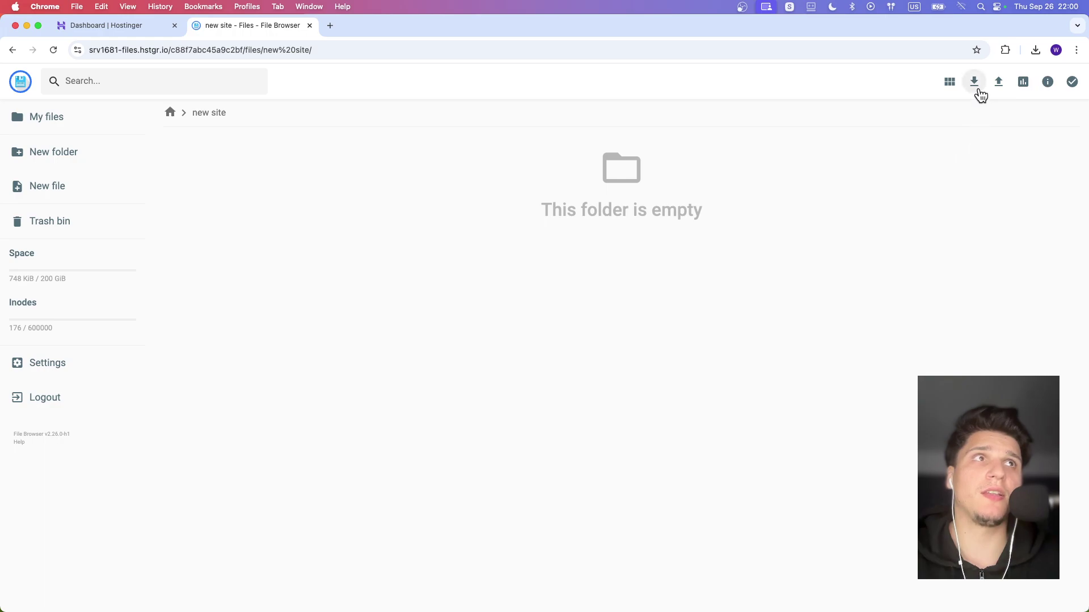
- Upload fragrant-perfume-shop-landing-page.zip from Downloads into the new site folder
click(997, 85)
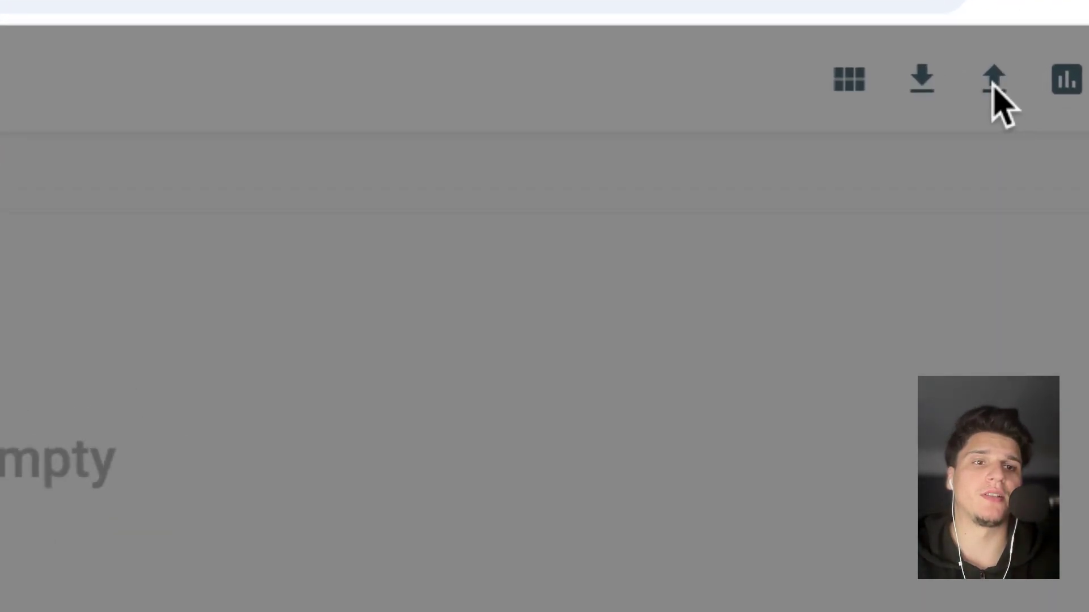
click(496, 346)
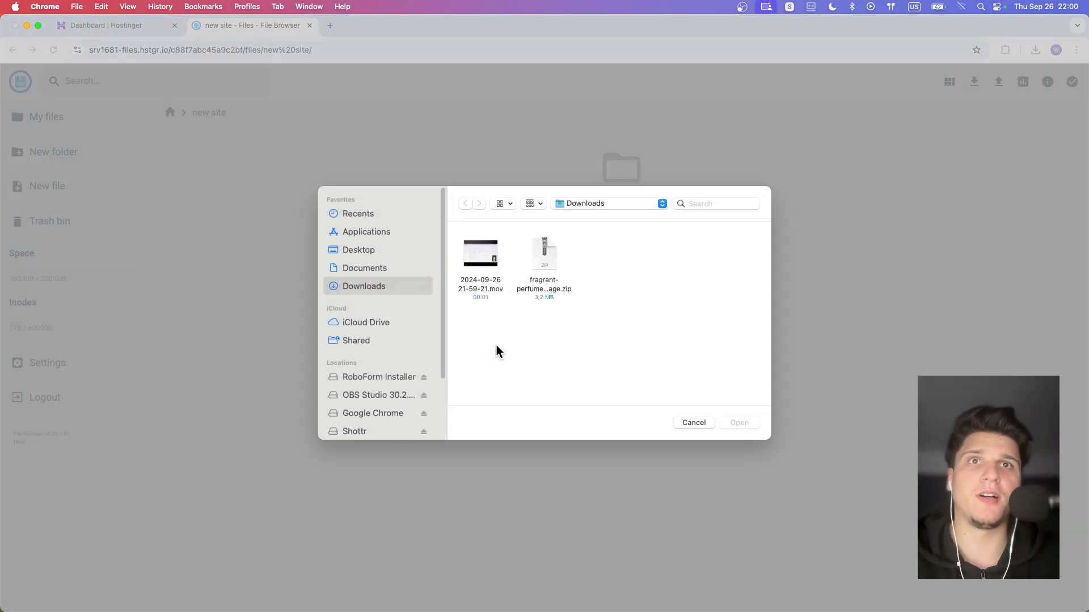
click(548, 255)
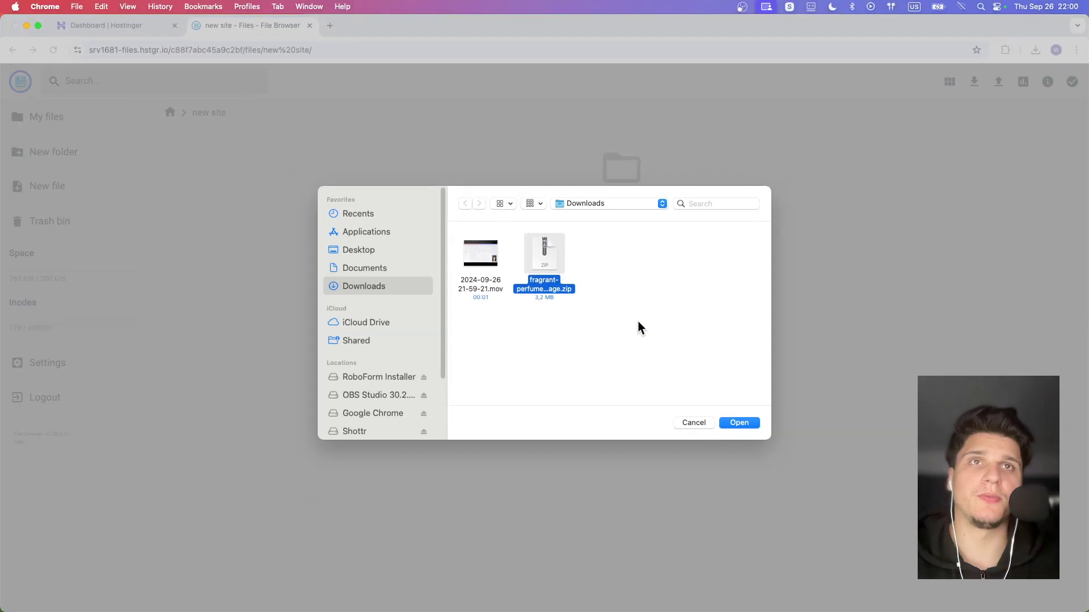
click(736, 423)
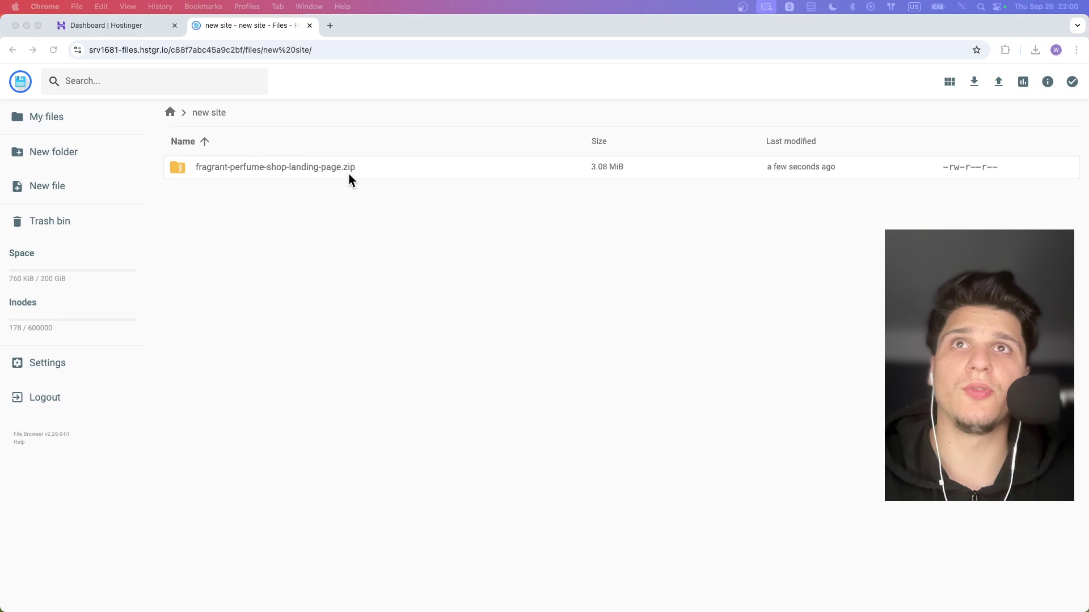
click(349, 170)
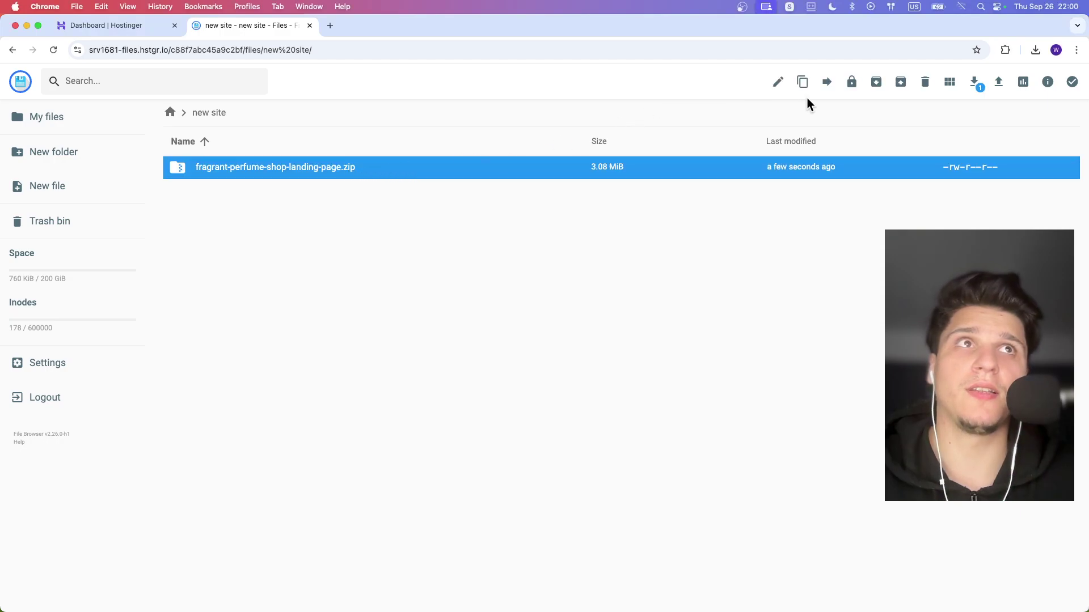
click(825, 81)
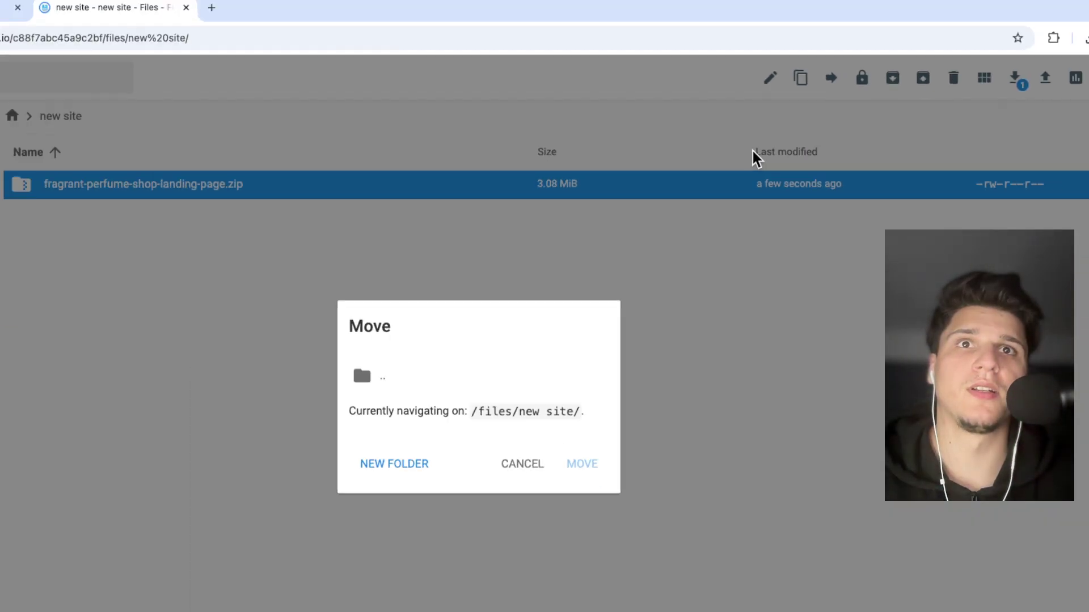
click(576, 399)
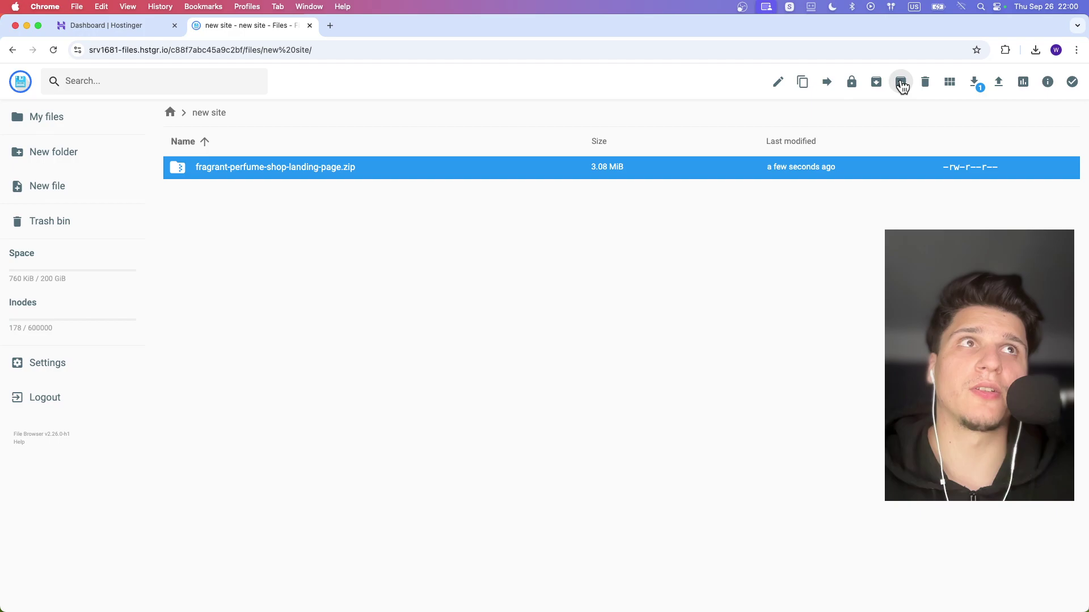
- Unarchive the zip into a 'New site extract' folder in the parent directory
click(901, 83)
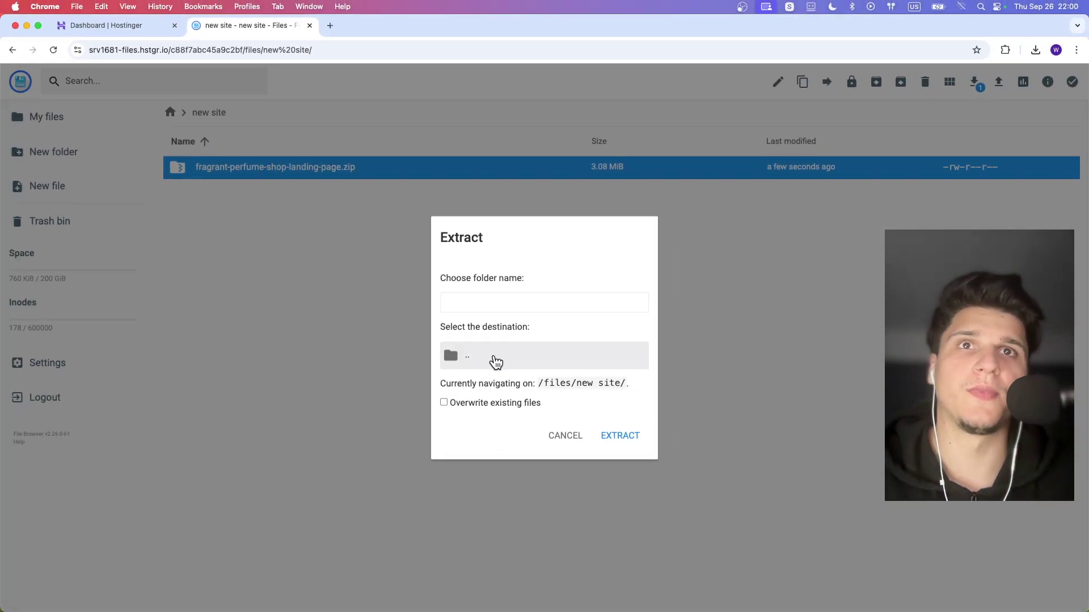
click(502, 357)
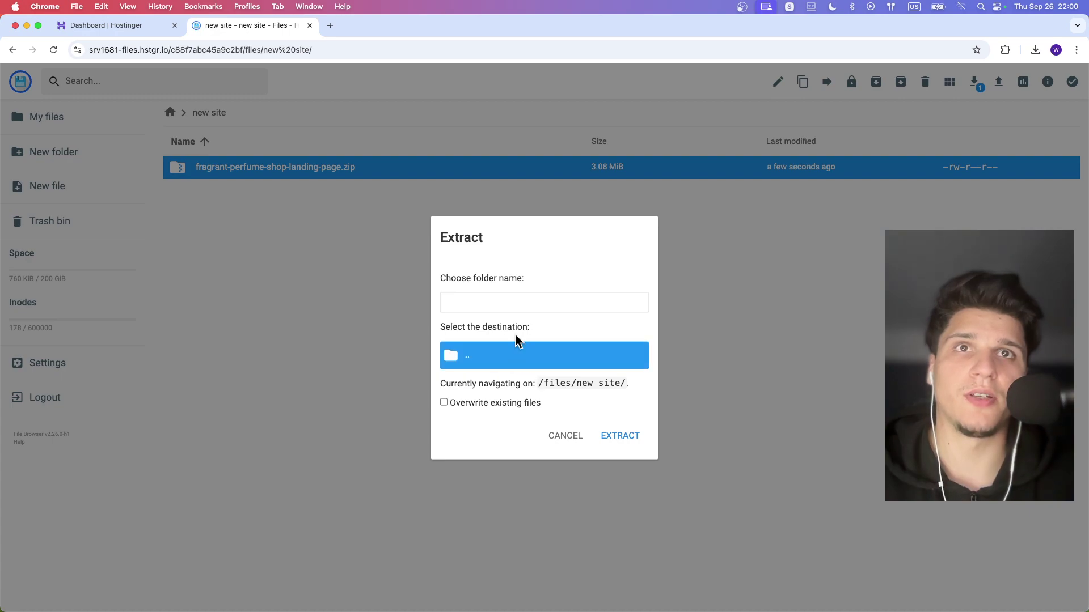
click(510, 295)
text(N)
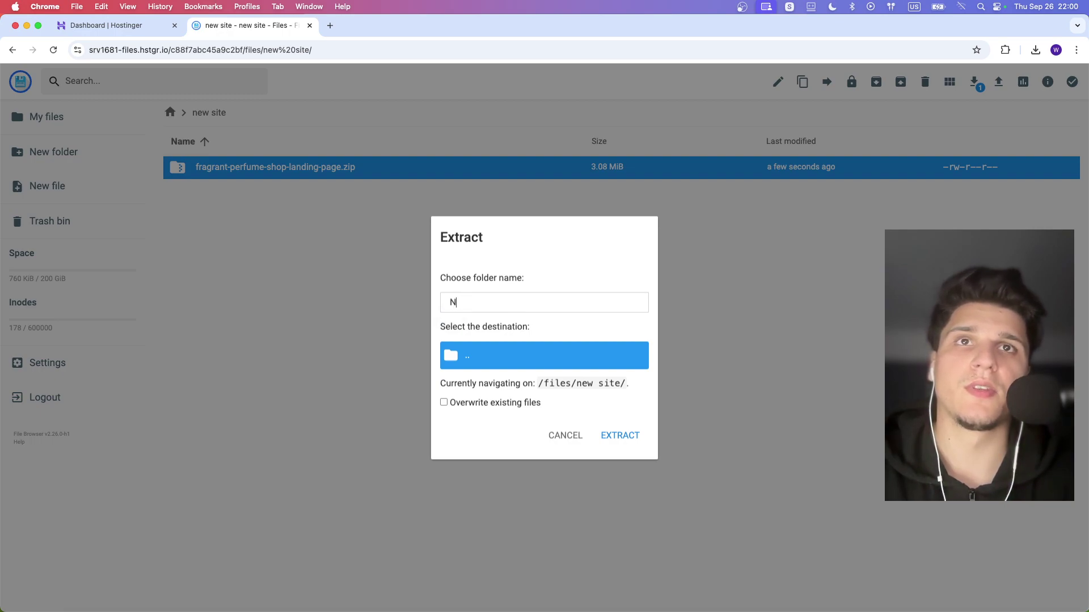
text(ew site extra)
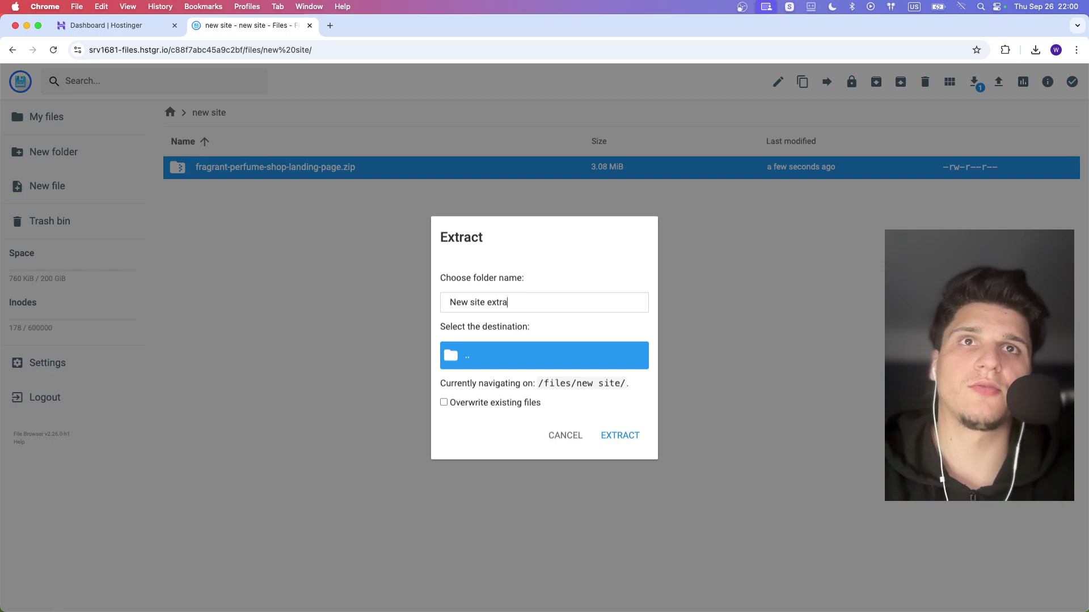
text(ct)
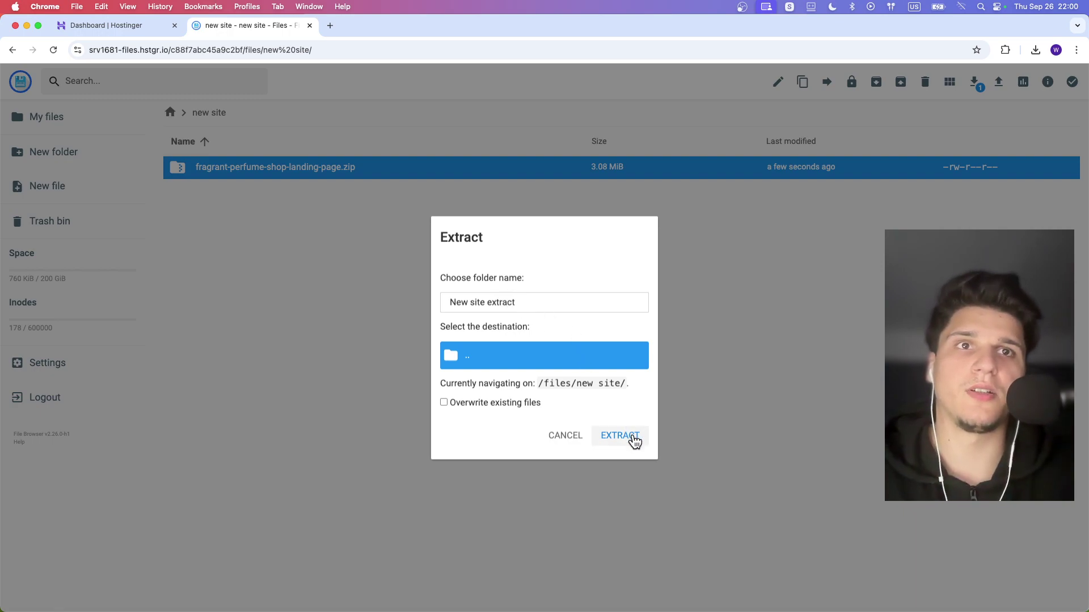
click(633, 441)
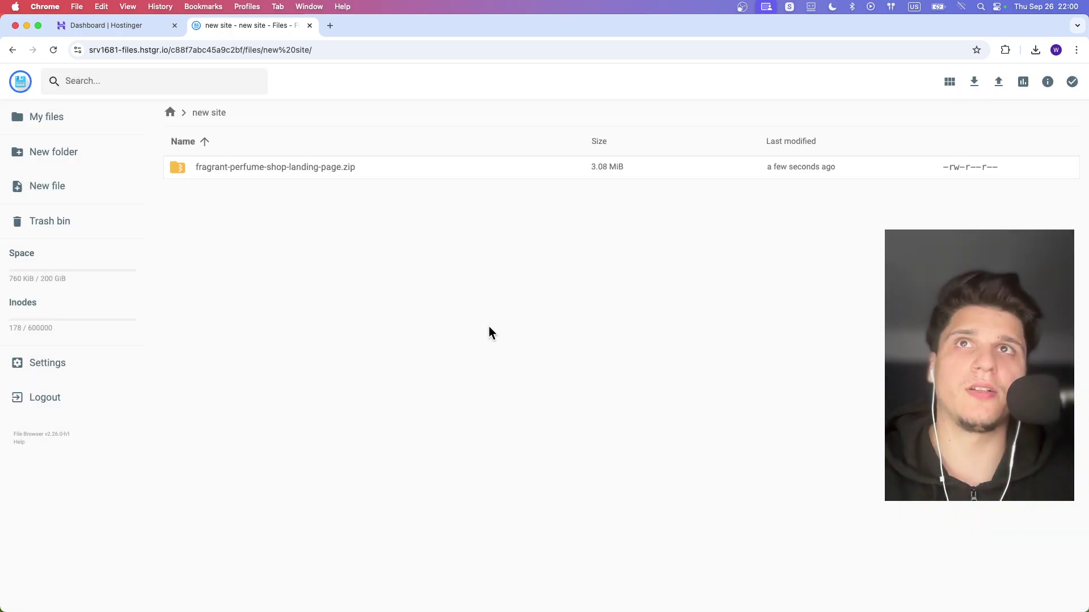
- Preview the zip file, then return to the top-level file list
double_click(326, 178)
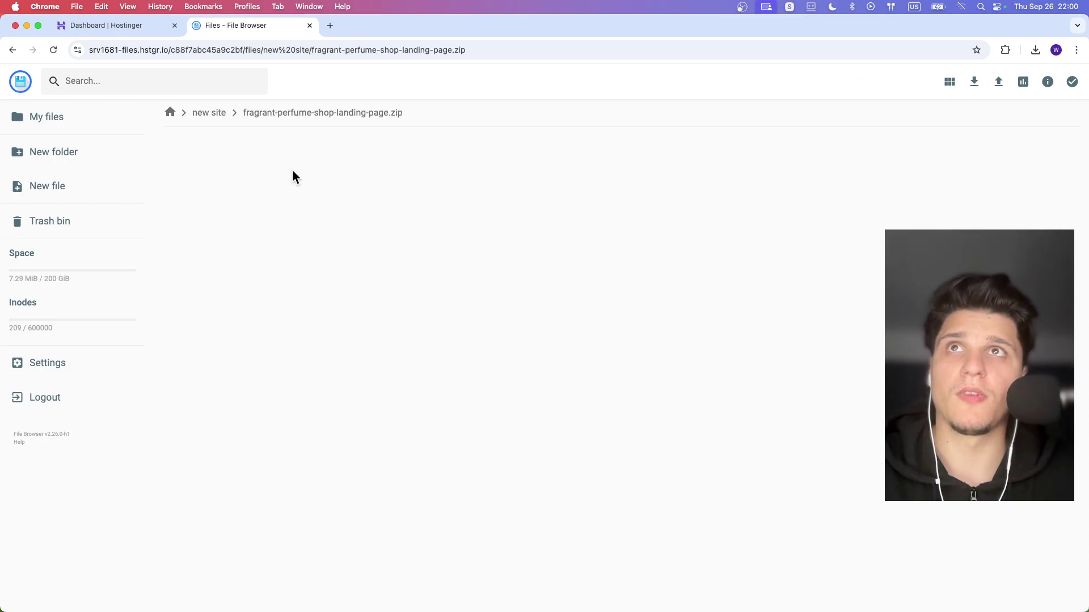
click(21, 81)
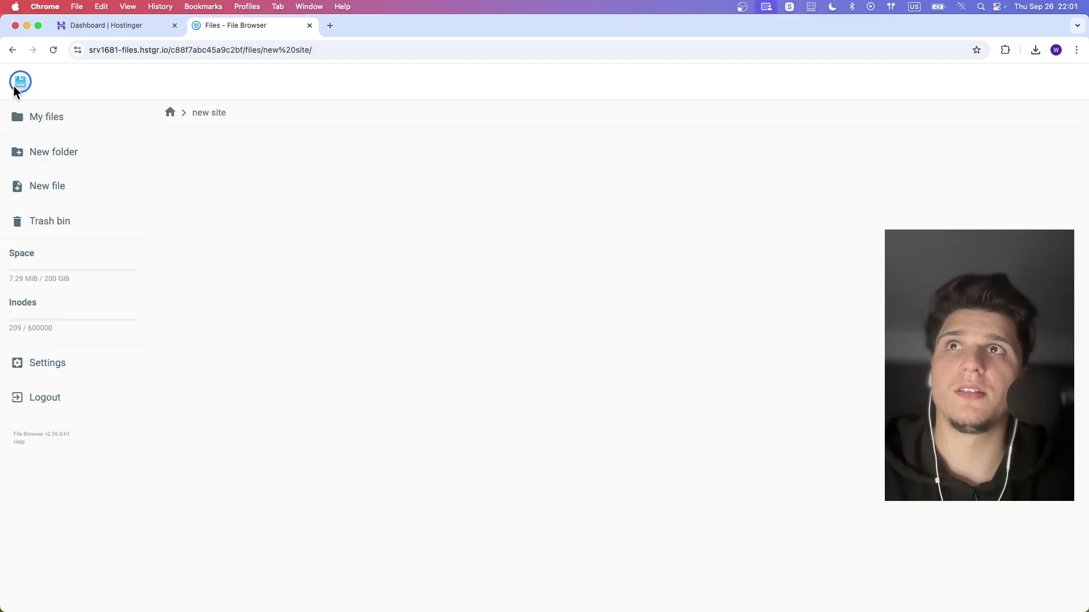
click(170, 113)
- Open the nested fragrant-perfume-shop-landing-page folder and select css through style.css
double_click(219, 192)
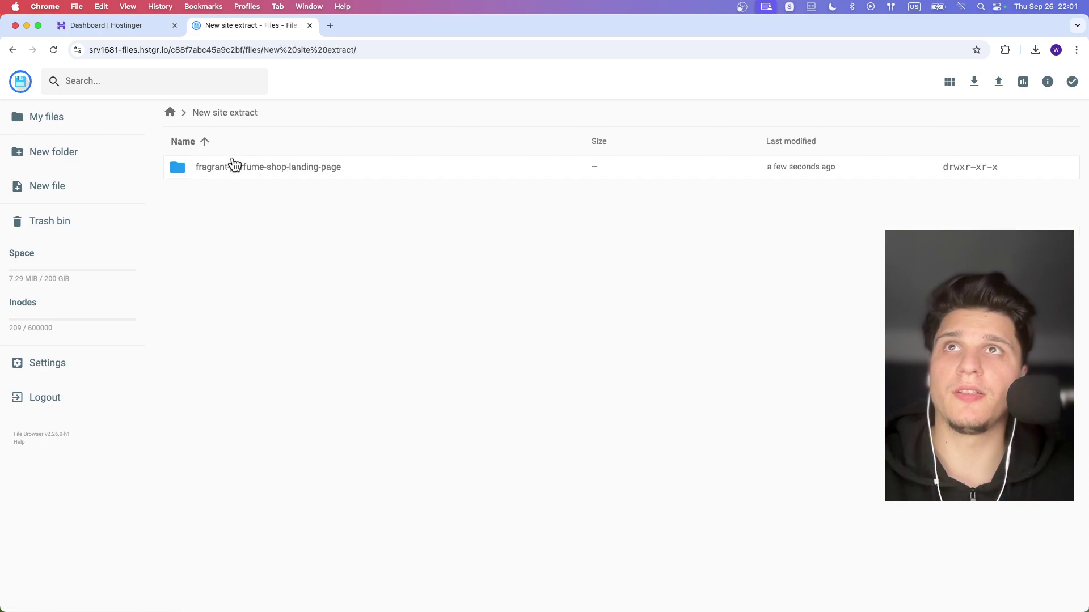
double_click(230, 169)
double_click(222, 168)
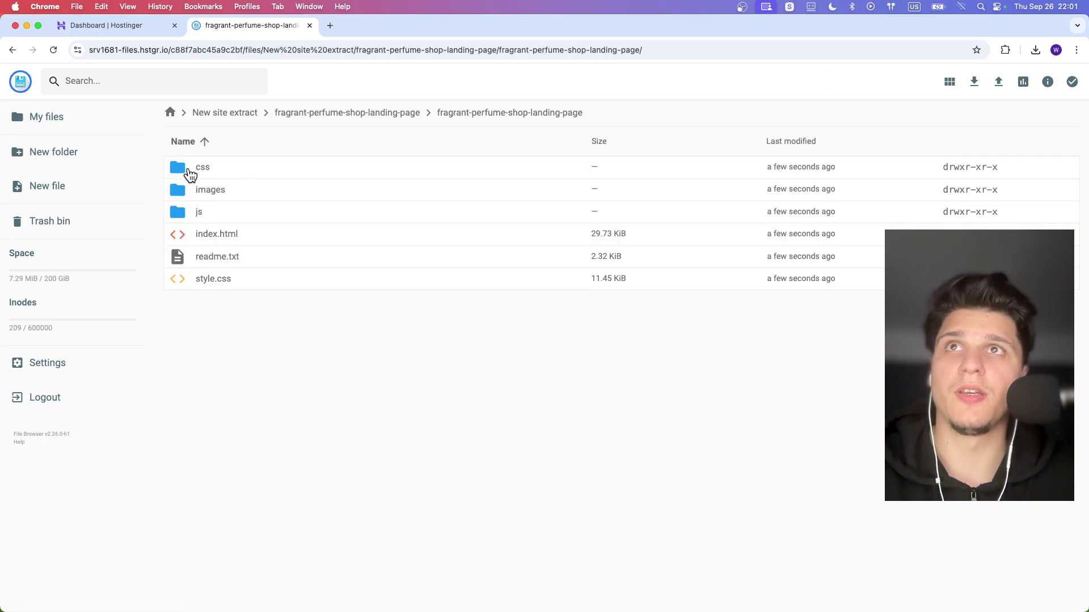
click(190, 173)
shift+click(204, 284)
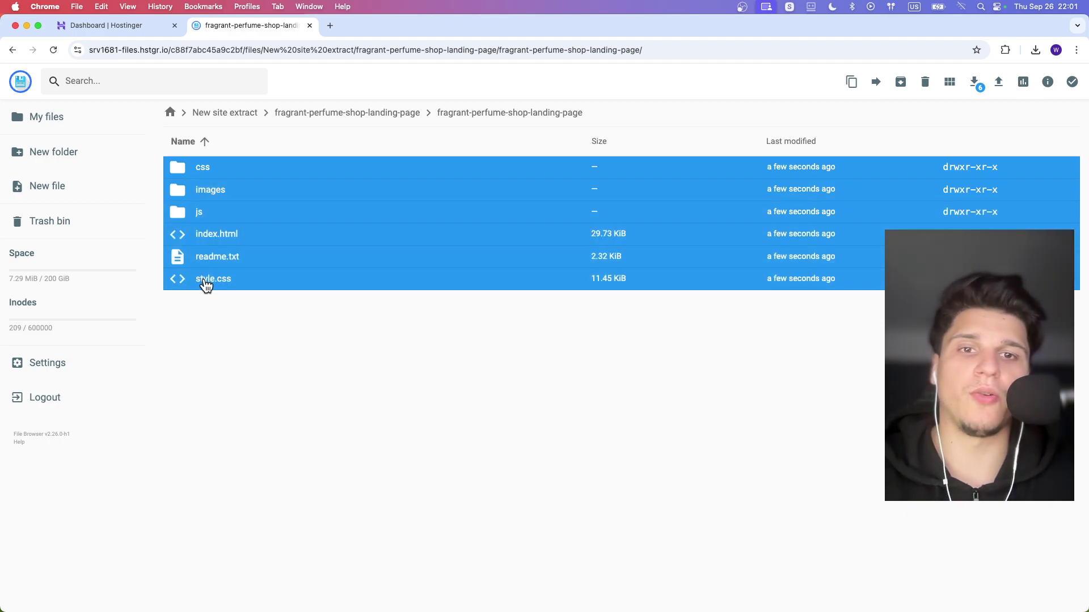
- Move css, images, js, index.html, readme.txt and style.css into public_html
right_click(205, 285)
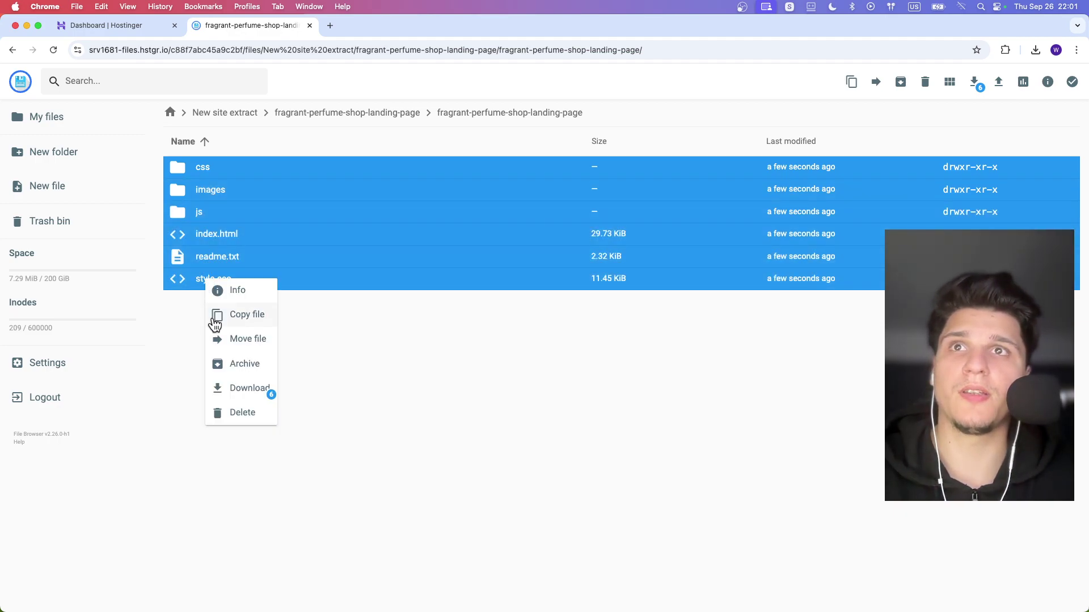
click(223, 341)
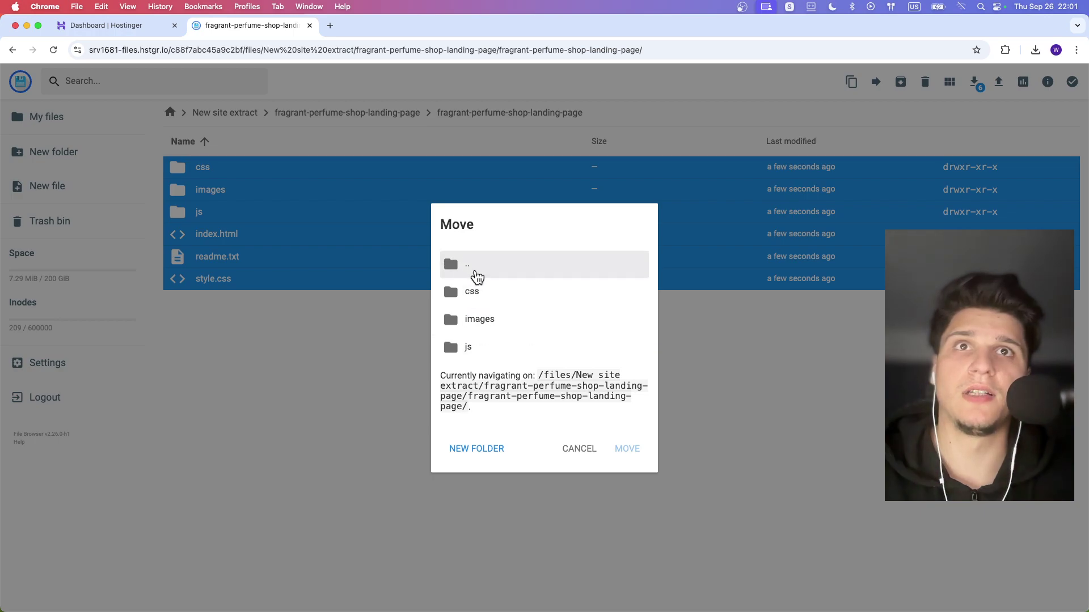
double_click(475, 265)
double_click(478, 299)
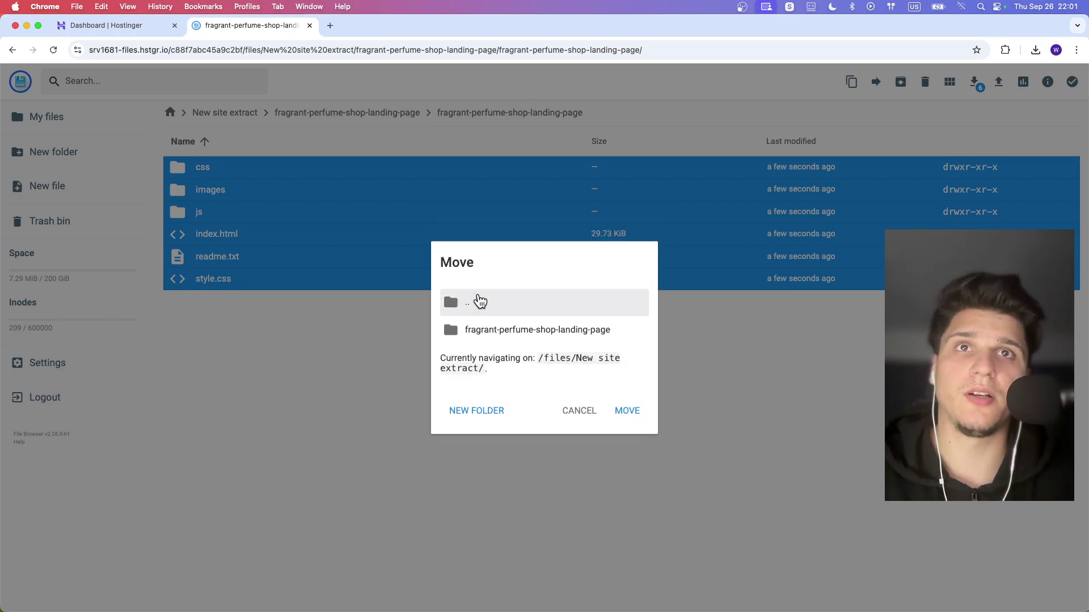
double_click(479, 302)
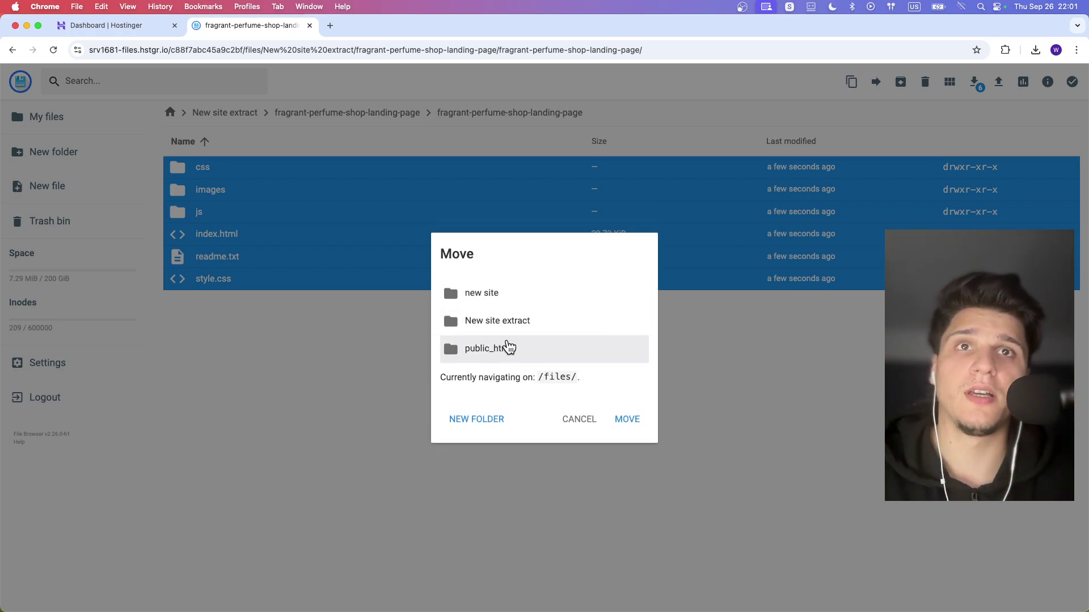
click(507, 346)
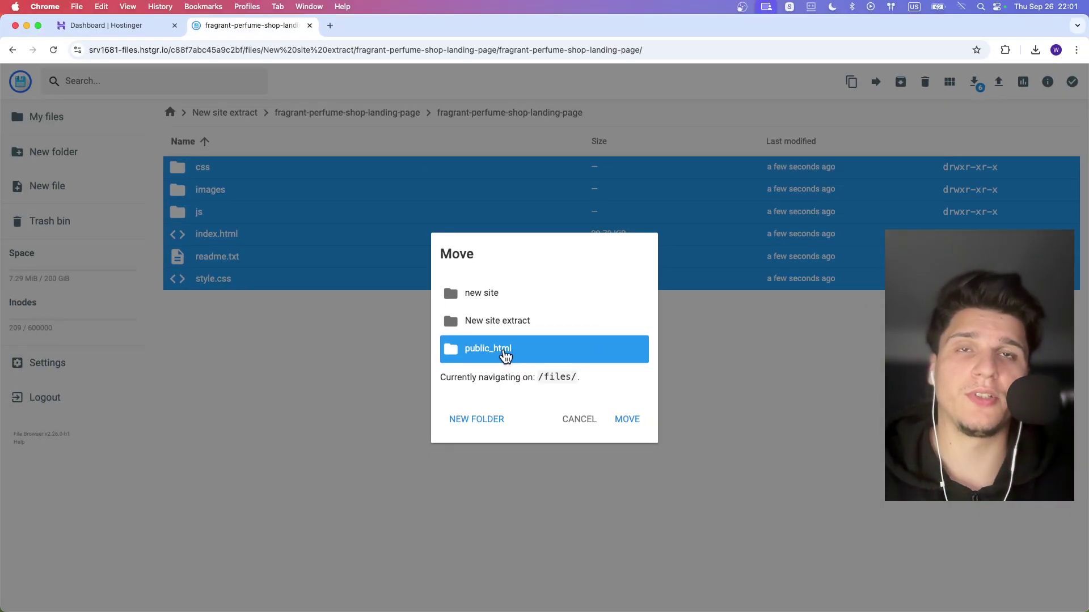
click(501, 354)
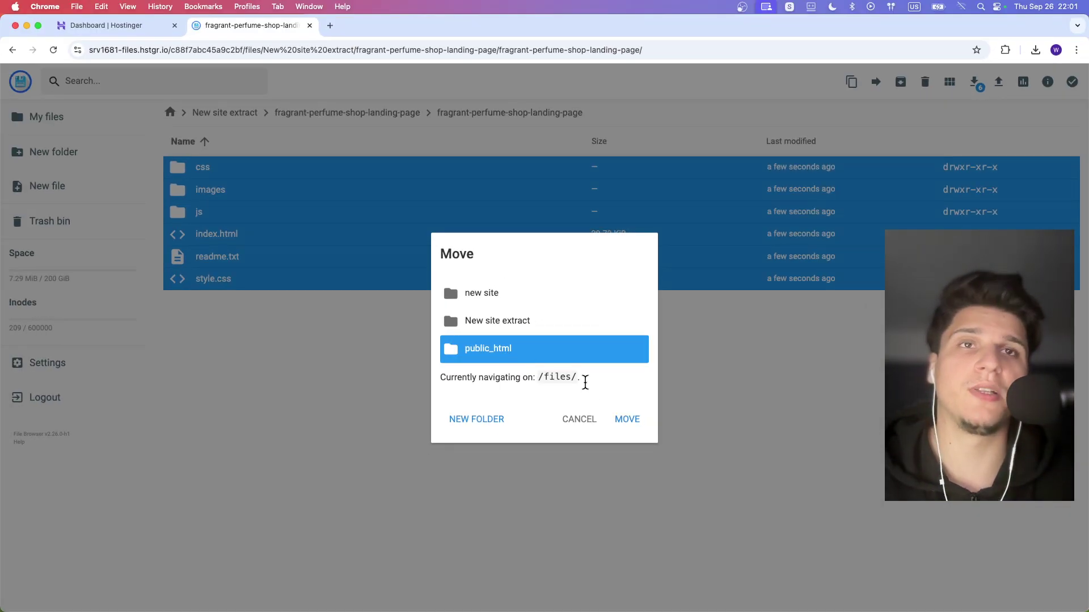
click(626, 420)
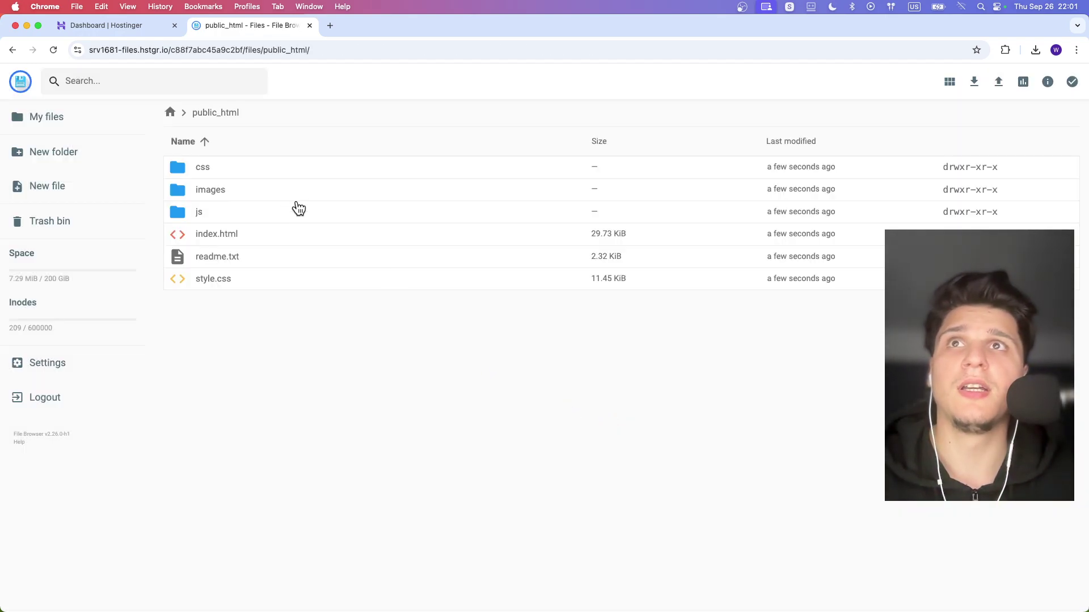
click(128, 26)
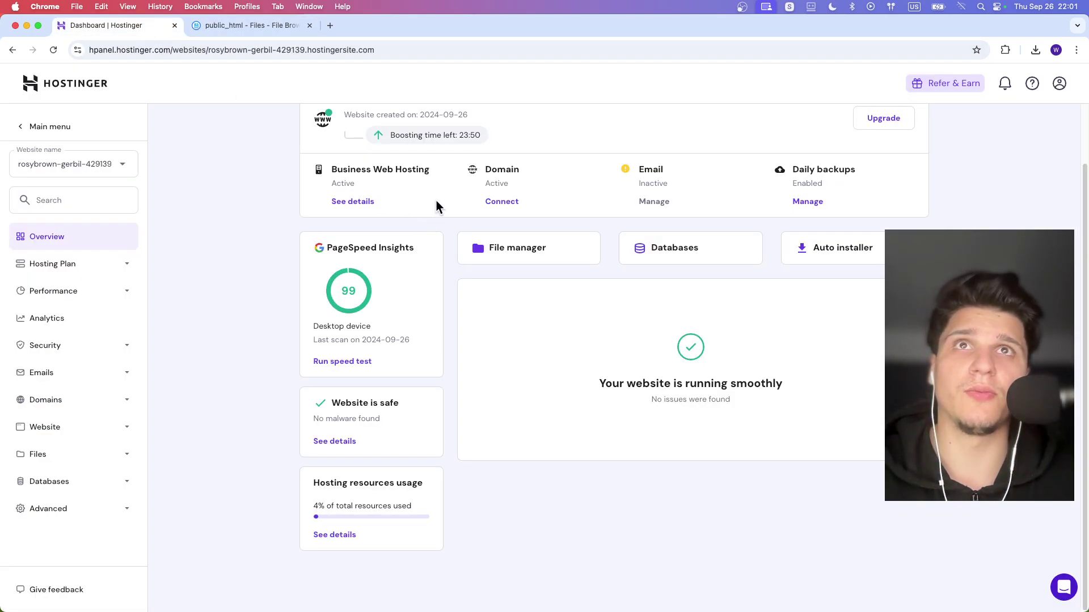
scroll(442, 160, up, 2)
- Open the live Fragrant site and review it down to the TemplatesJungle footer credit
click(442, 146)
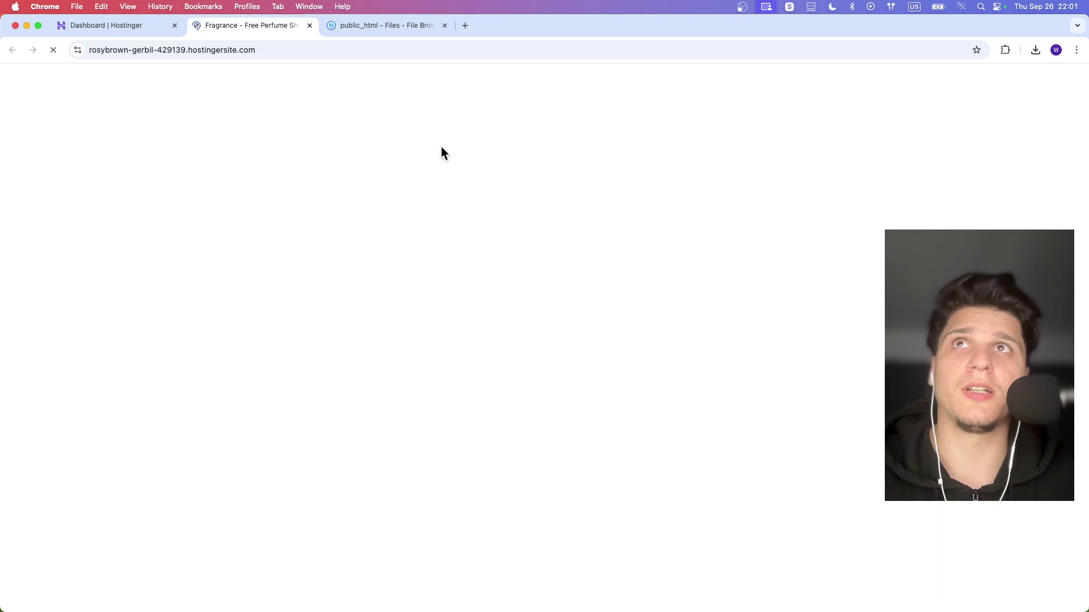
scroll(319, 209, down, 1)
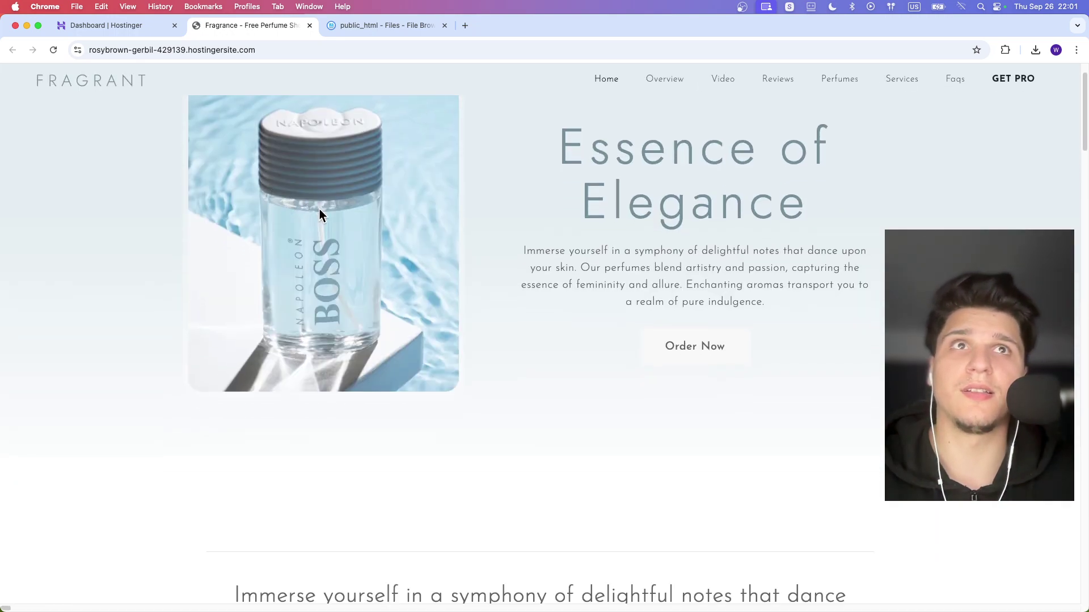
scroll(319, 210, down, 2)
scroll(379, 223, down, 10)
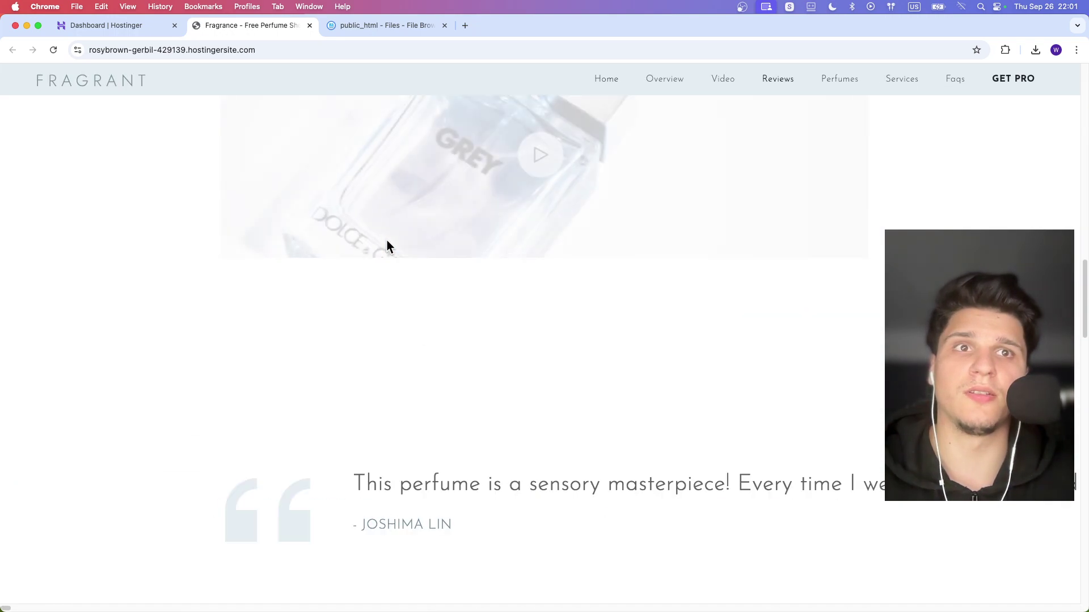
scroll(387, 247, down, 10)
scroll(387, 247, down, 10)
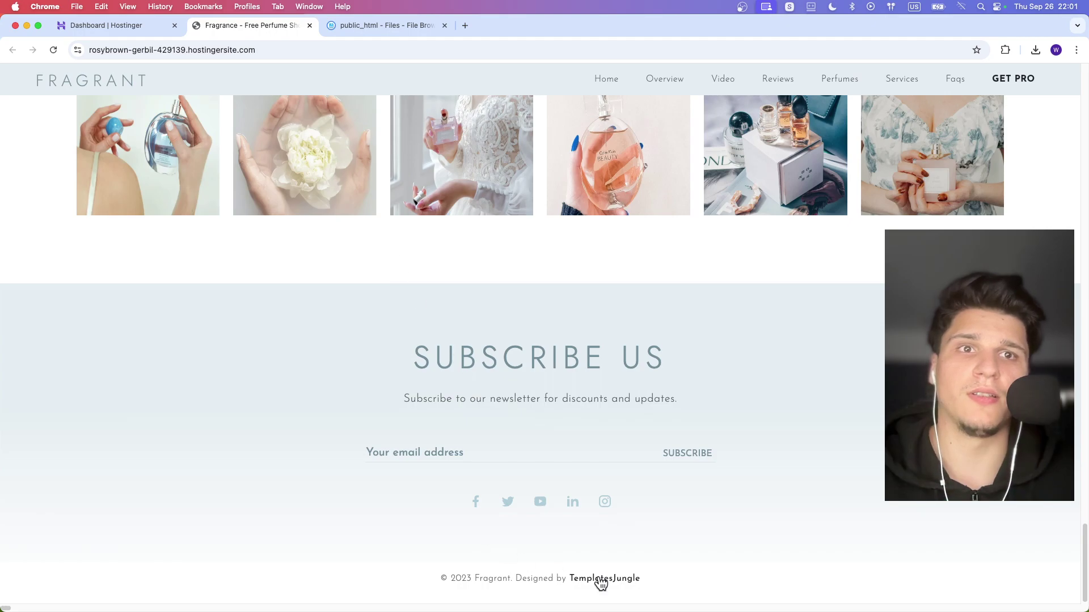
drag(640, 578, 511, 578)
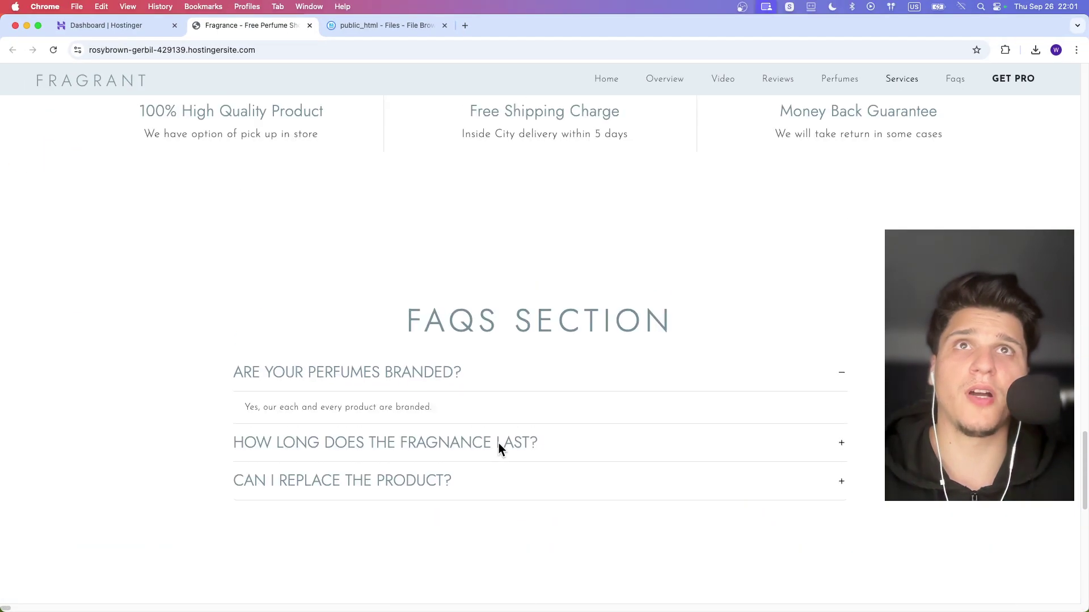
scroll(499, 448, up, 5)
scroll(501, 448, up, 4)
scroll(501, 447, up, 5)
scroll(473, 313, up, 5)
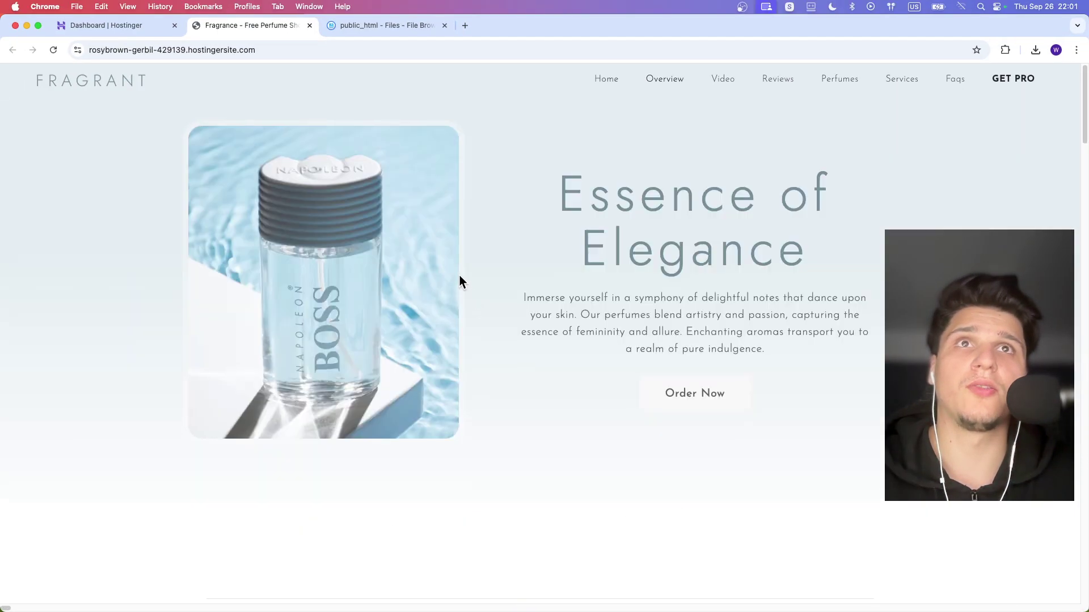
- Return to the file manager and go up to the root files folder
click(140, 28)
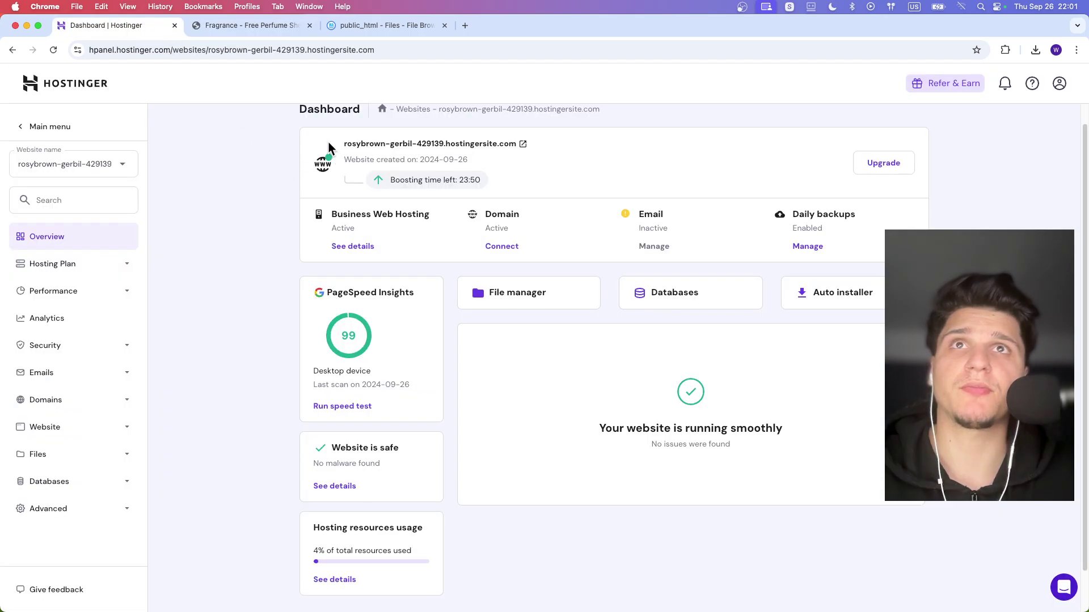
click(352, 26)
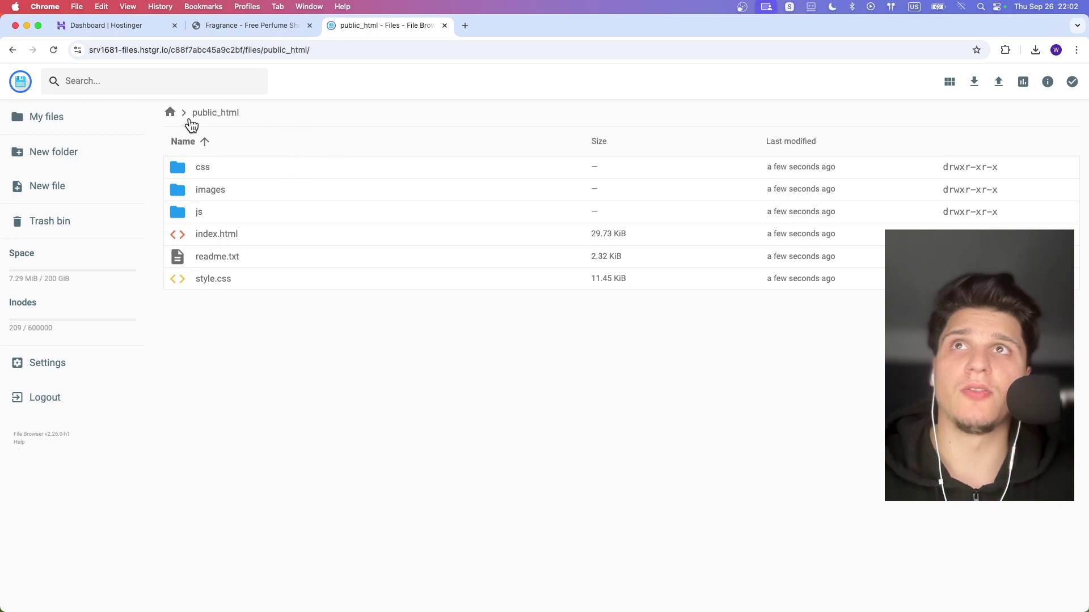
click(171, 113)
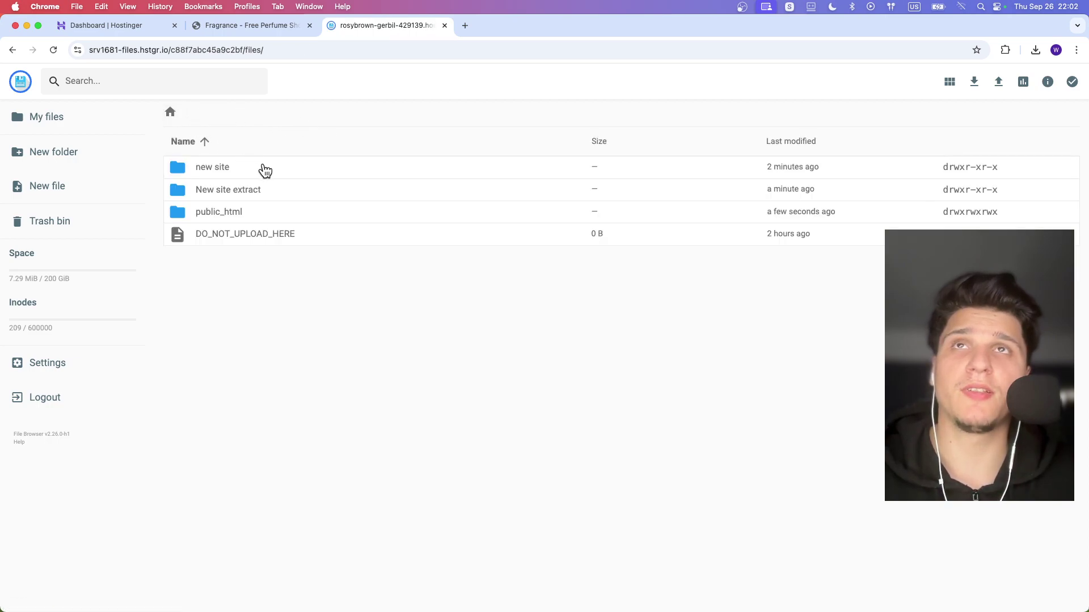